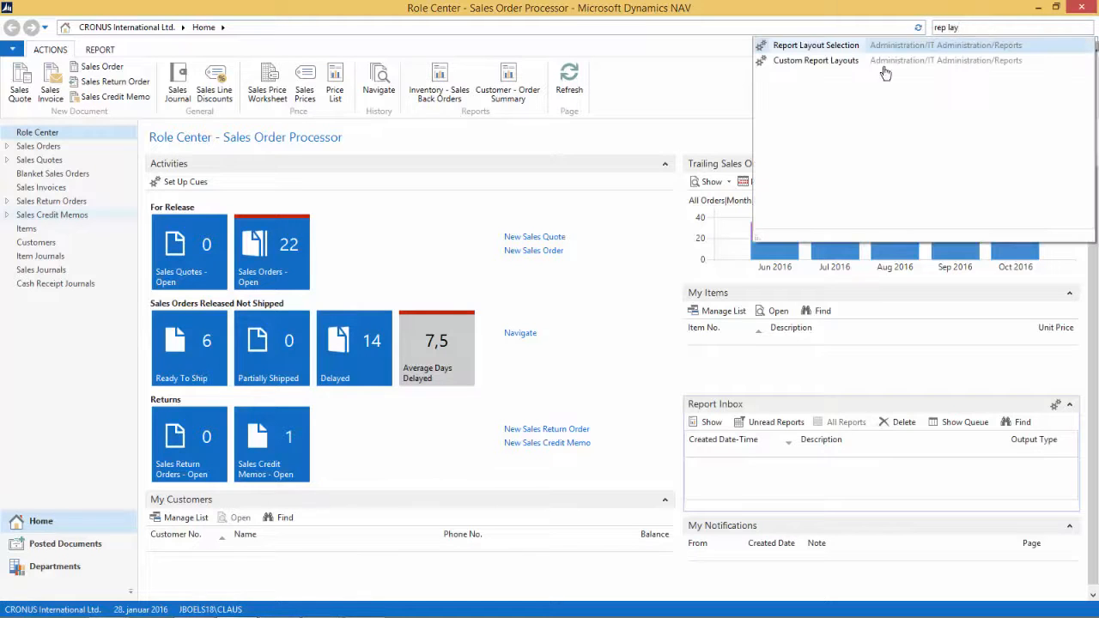
Step: Open Report Layout Selection and filter the list to report ID 1306
{"action": "left_click", "coordinate": [816, 47]}
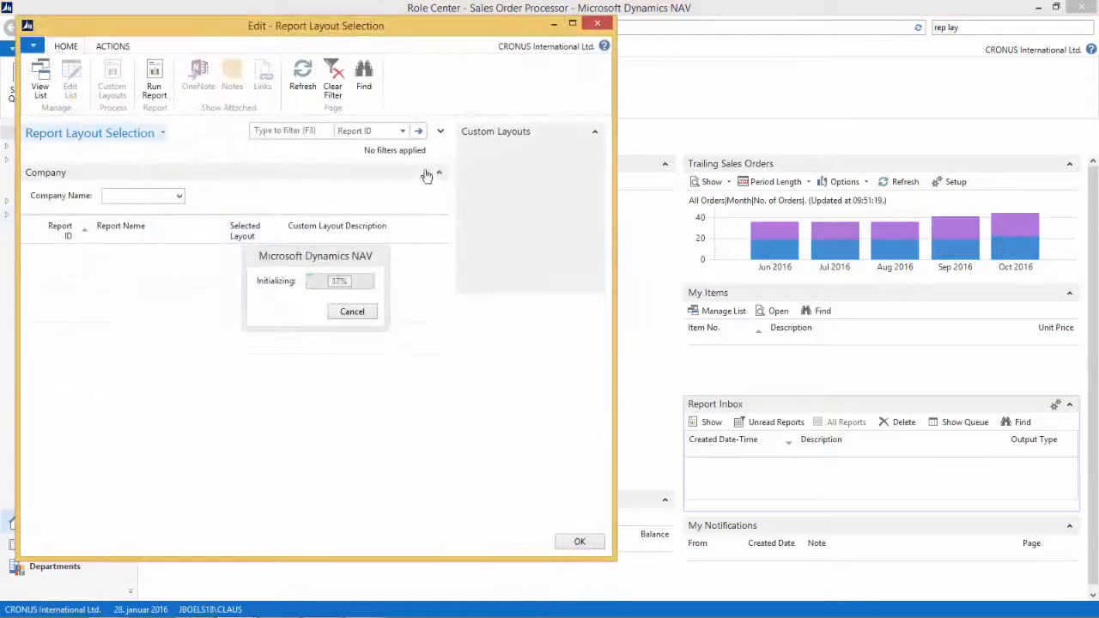
{"action": "left_click", "coordinate": [275, 131]}
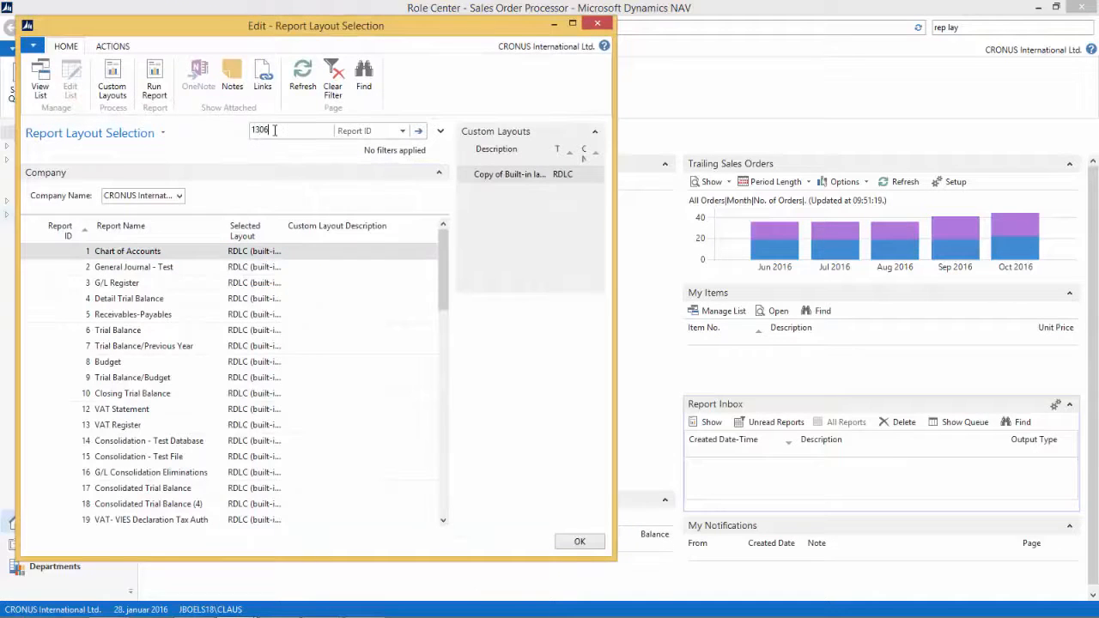
{"action": "type", "text": "1306"}
{"action": "key", "text": "Return"}
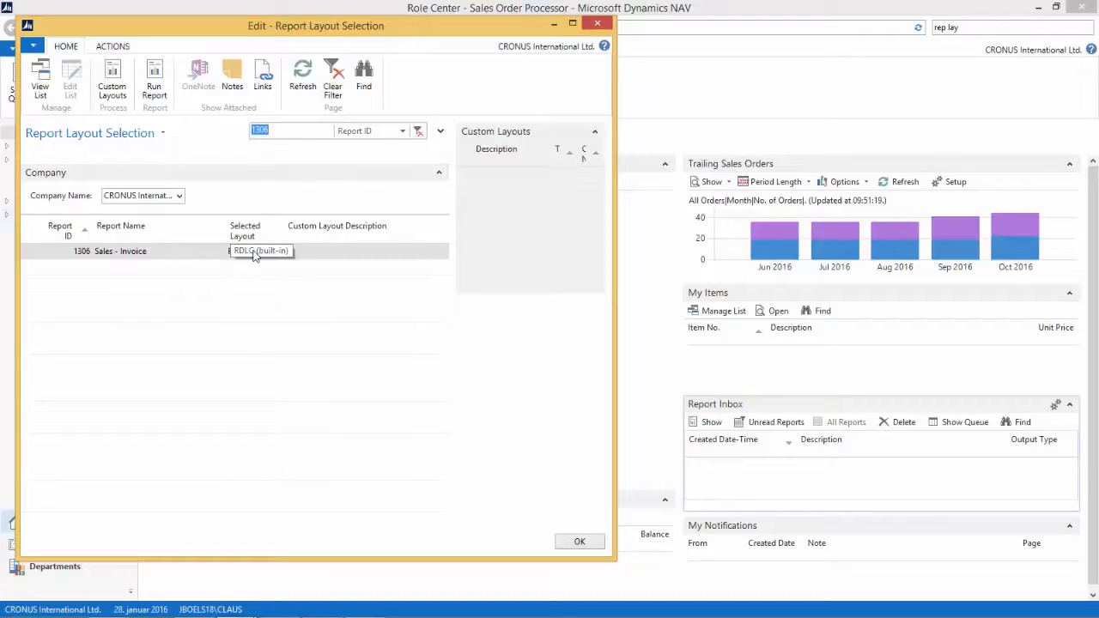
Step: Open the custom layouts for report 1306 and insert a copy of its built-in RDLC layout
{"action": "left_click", "coordinate": [114, 84]}
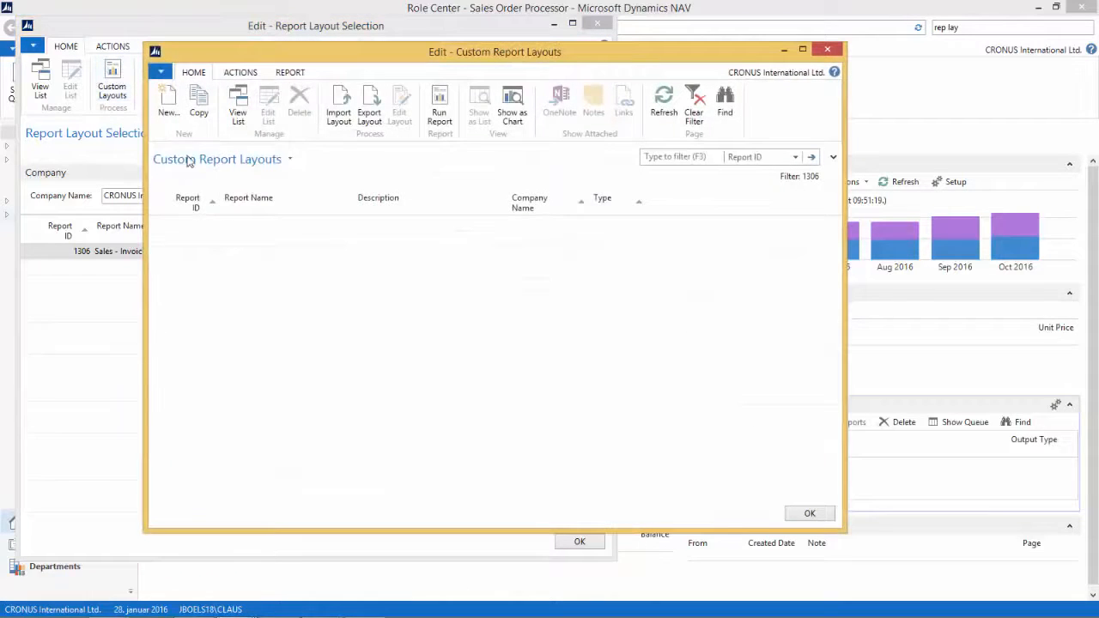
{"action": "left_click", "coordinate": [167, 104]}
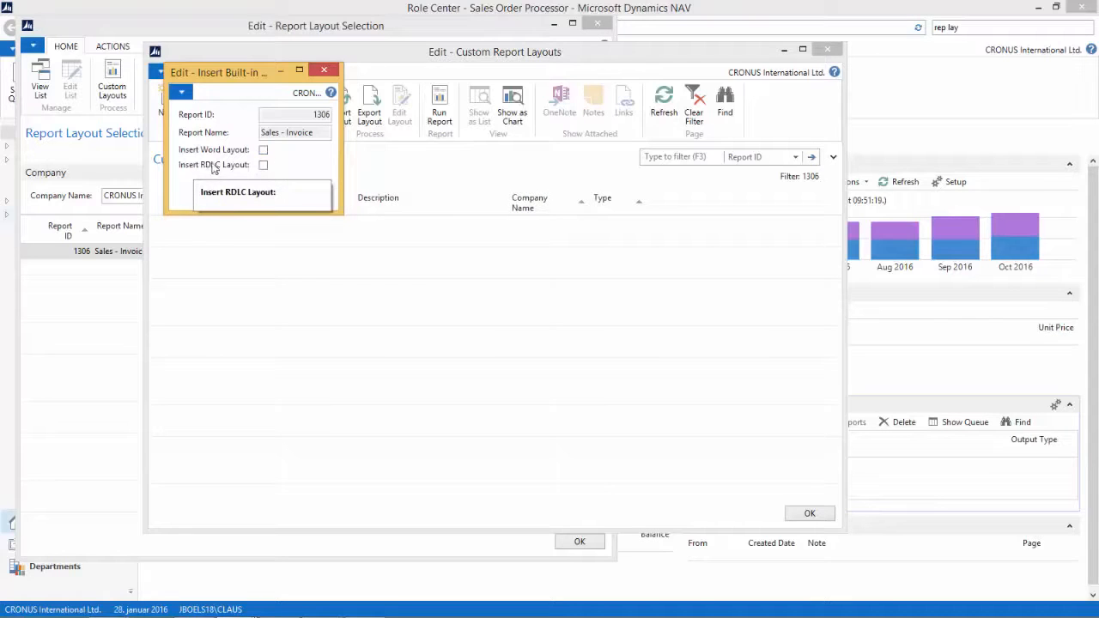
{"action": "left_click", "coordinate": [263, 166]}
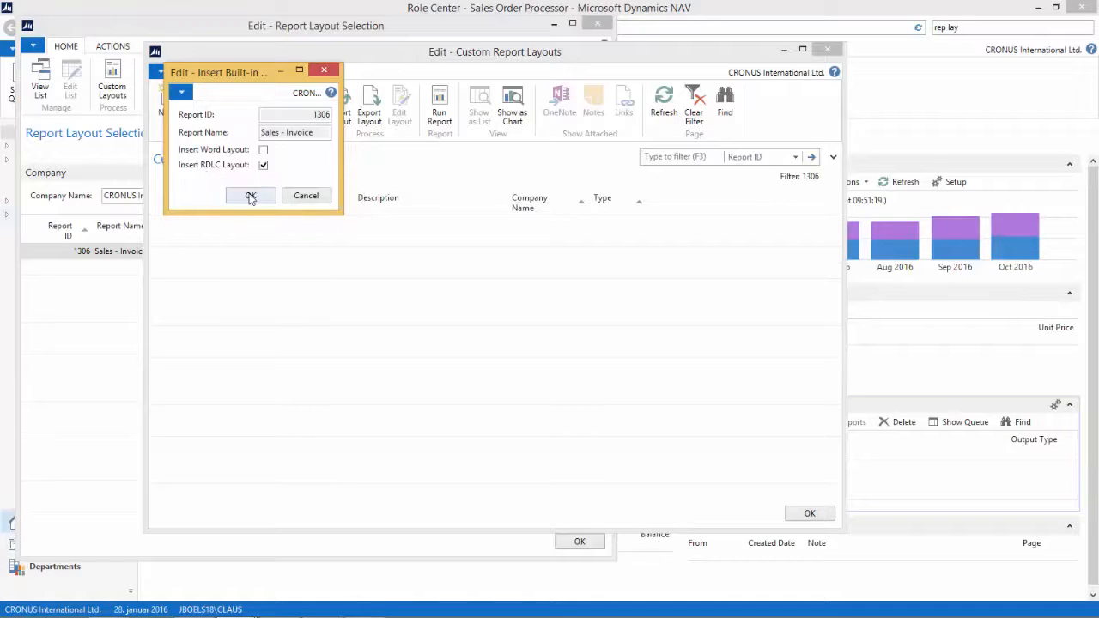
{"action": "left_click", "coordinate": [250, 196]}
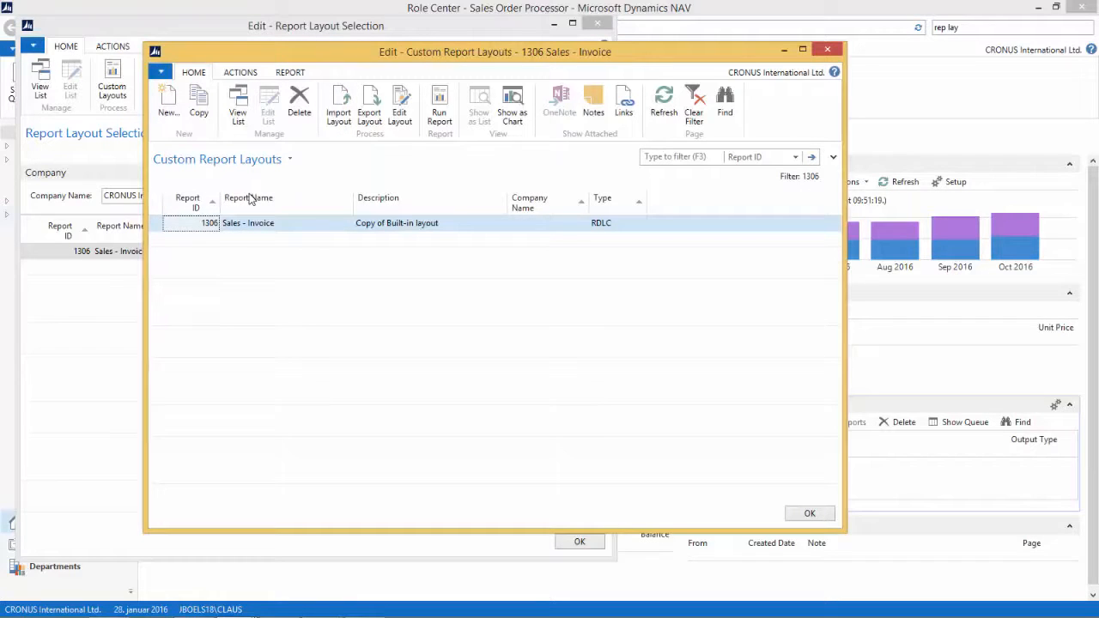
Step: Set the new layout's description to My Custom RDLC Layout and open the layout for editing
{"action": "left_click", "coordinate": [468, 223]}
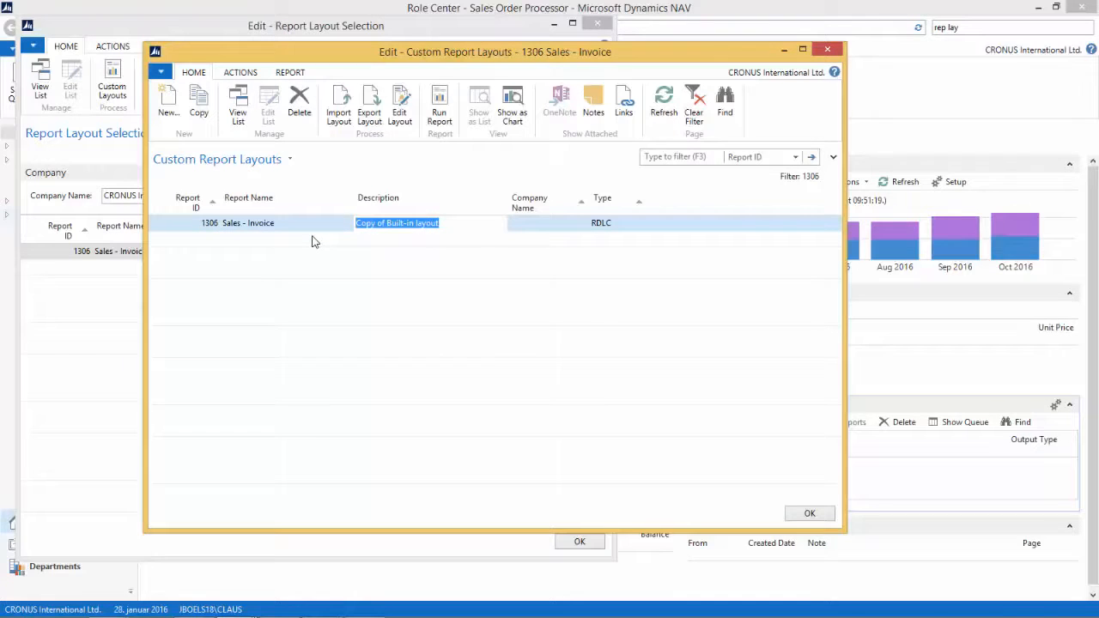
{"action": "type", "text": "My Custom RDLC Layout"}
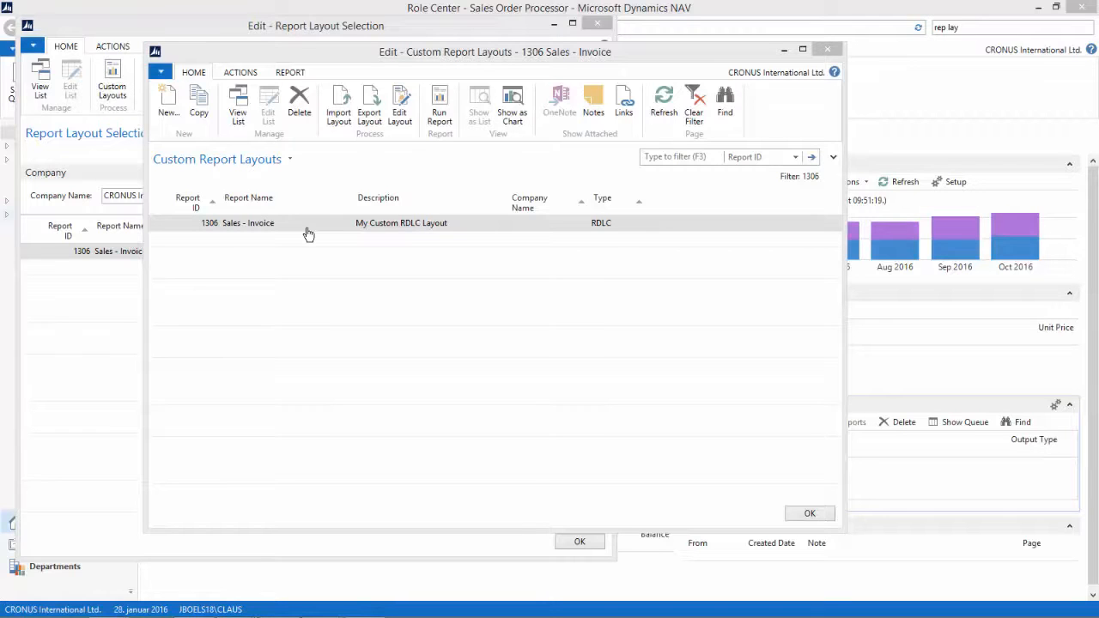
{"action": "left_click", "coordinate": [407, 104]}
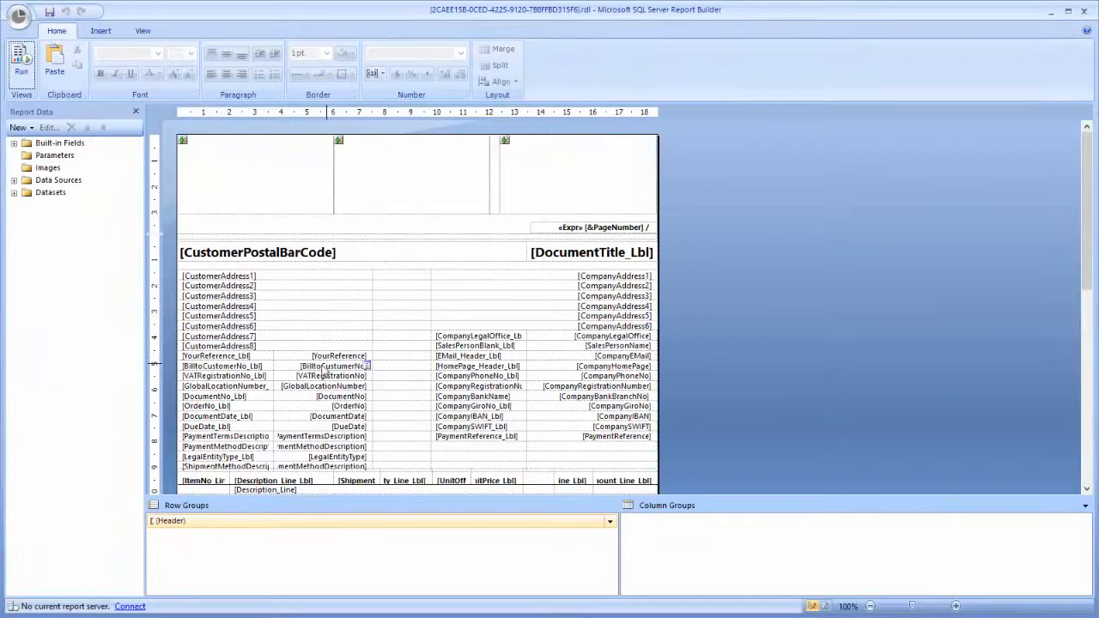
Step: Make the eight customer address fields red and bold
{"action": "left_click", "coordinate": [271, 276]}
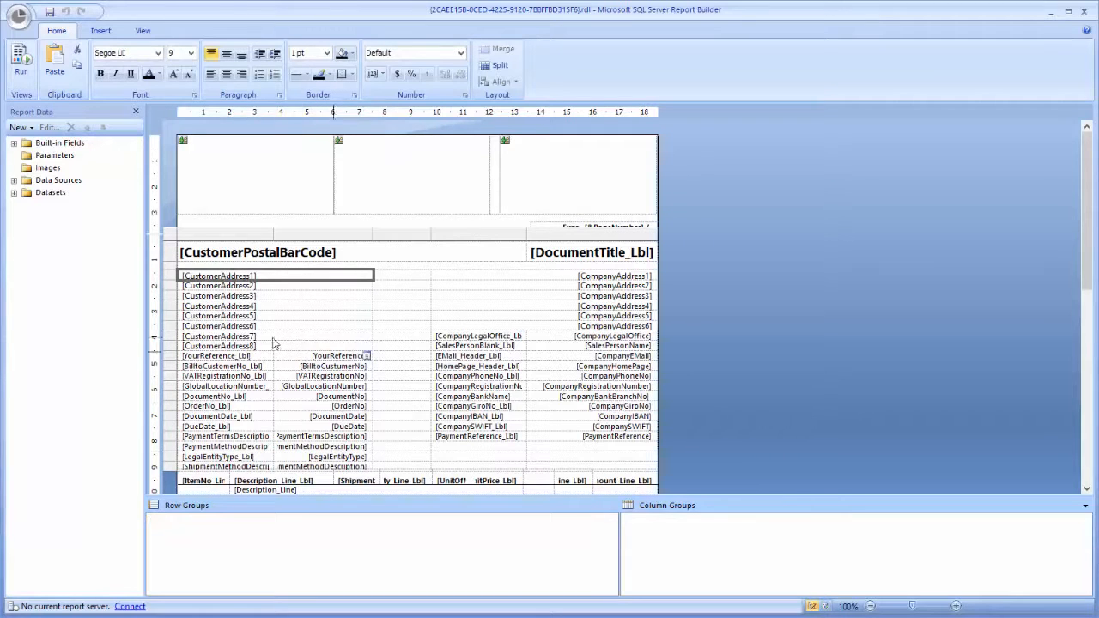
{"action": "left_click", "coordinate": [268, 351]}
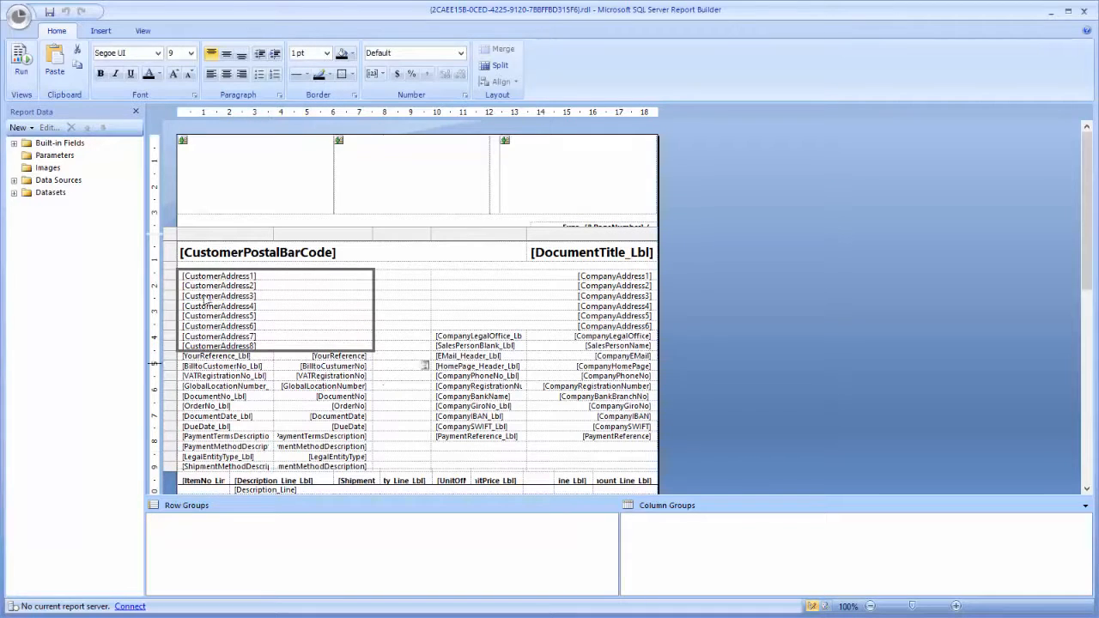
{"action": "left_click", "coordinate": [158, 74]}
{"action": "left_click", "coordinate": [157, 127]}
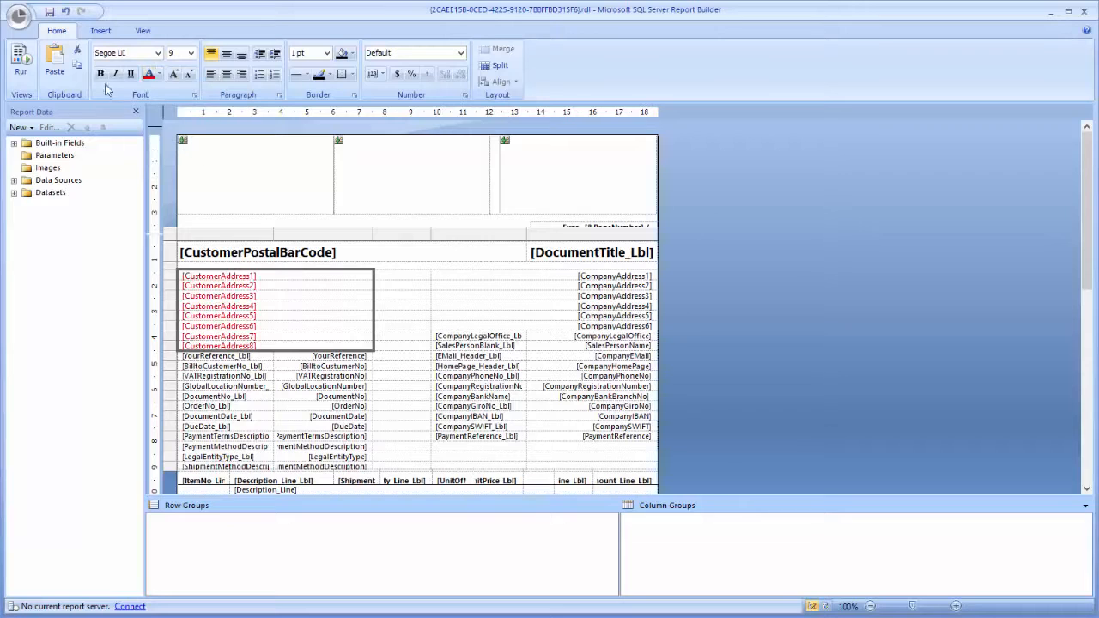
{"action": "left_click", "coordinate": [100, 74]}
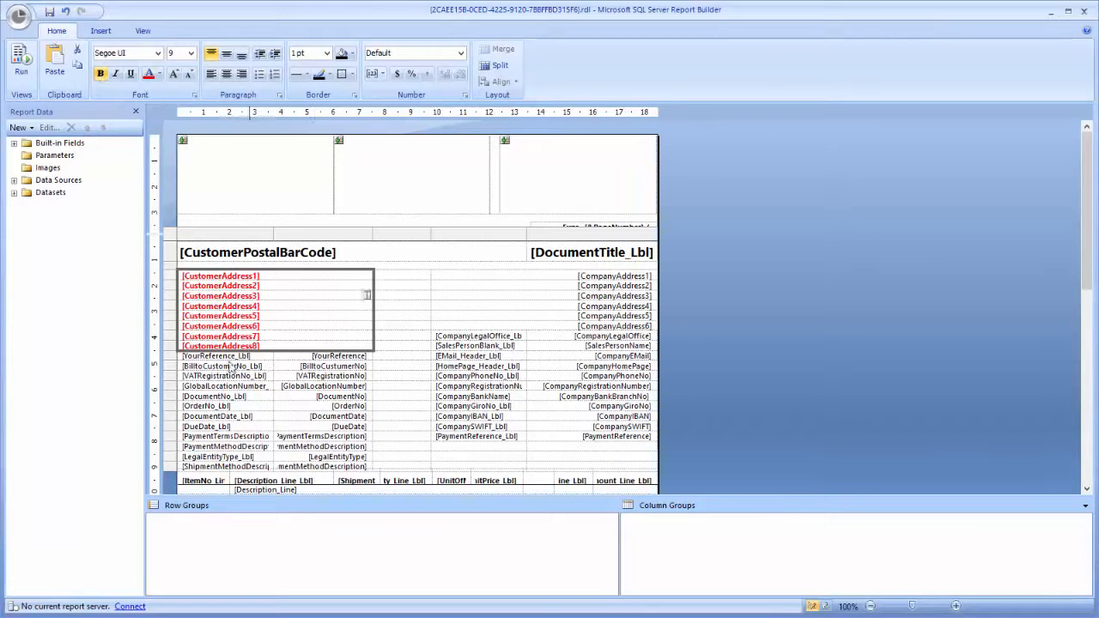
Step: Make the document number label and value bold
{"action": "left_click", "coordinate": [262, 397]}
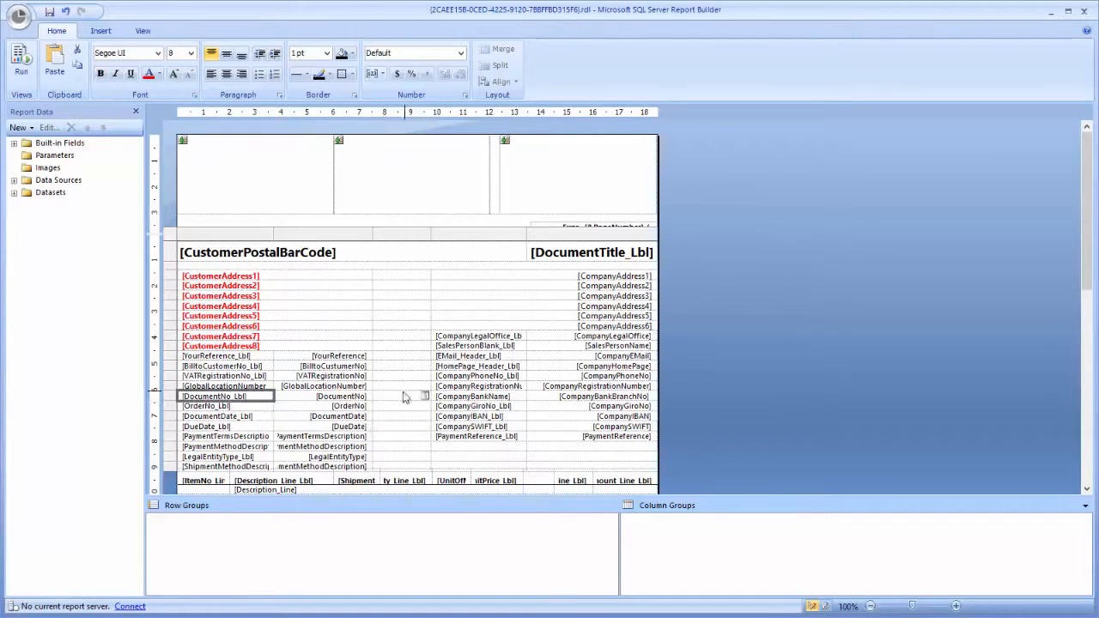
{"action": "left_click", "coordinate": [365, 397], "text": "ctrl"}
{"action": "key", "text": "ctrl+b"}
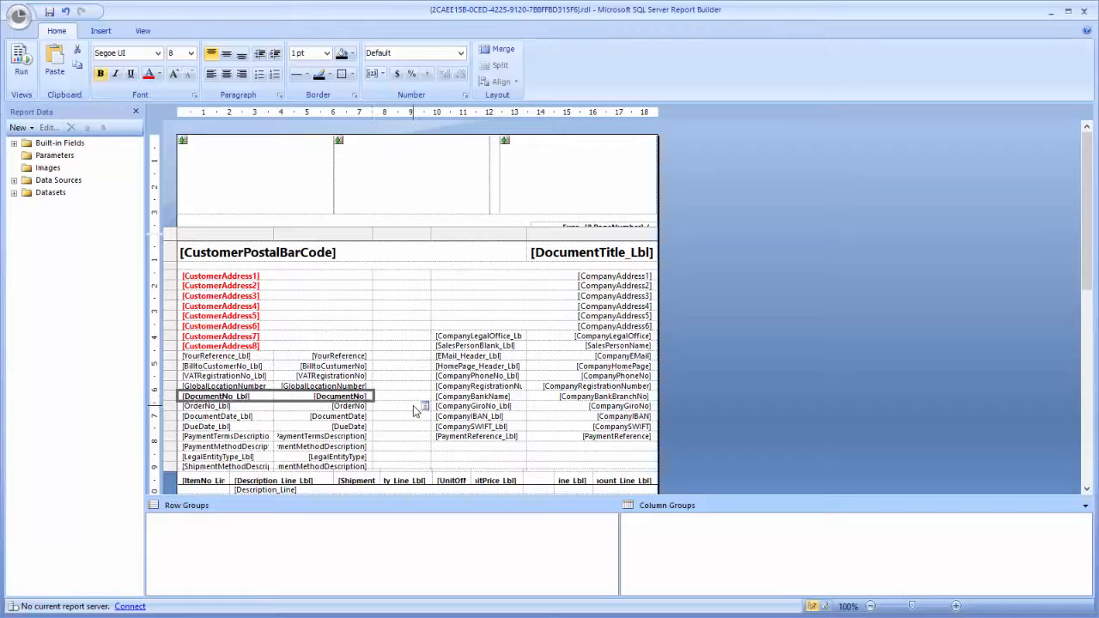
Step: Delete the company giro number label and value and fill that row orange
{"action": "left_click", "coordinate": [519, 406]}
{"action": "left_click", "coordinate": [605, 407], "text": "ctrl"}
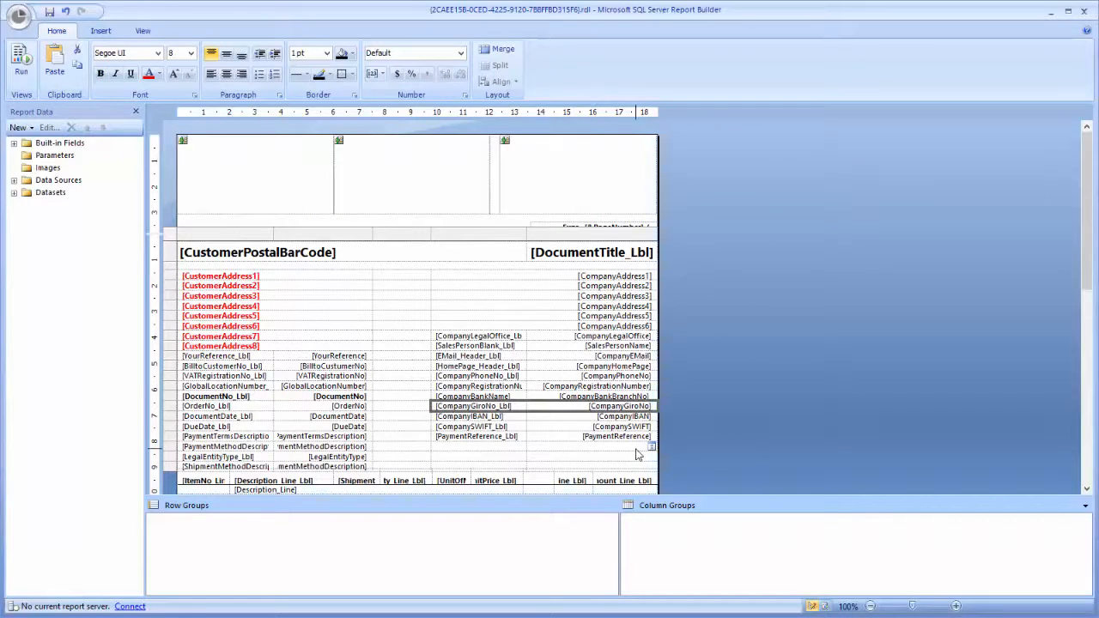
{"action": "key", "text": "Delete"}
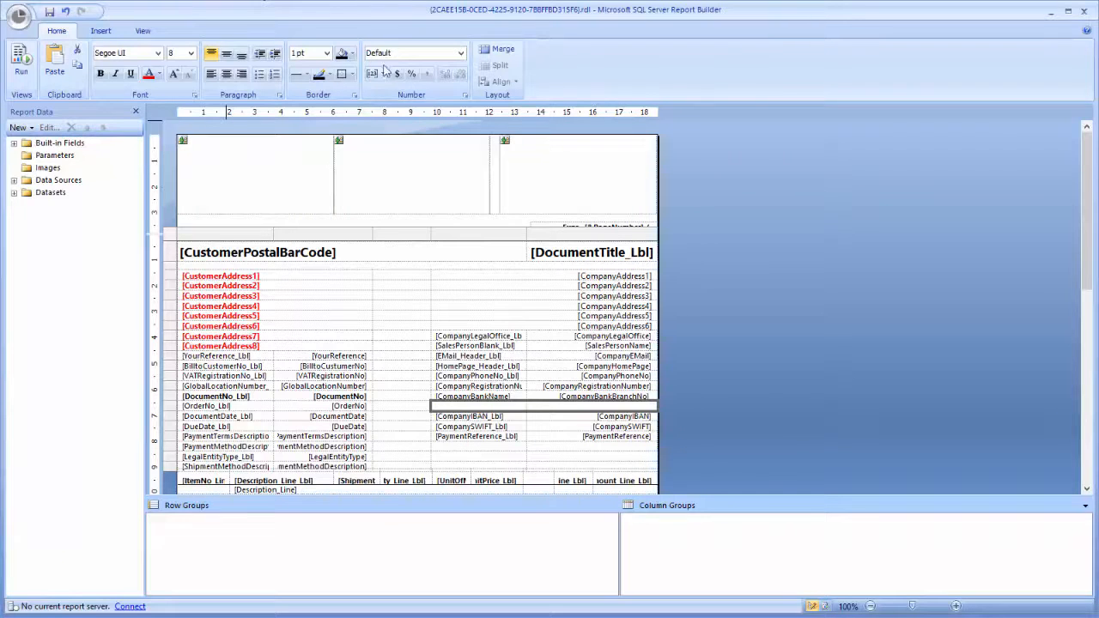
{"action": "left_click", "coordinate": [344, 54]}
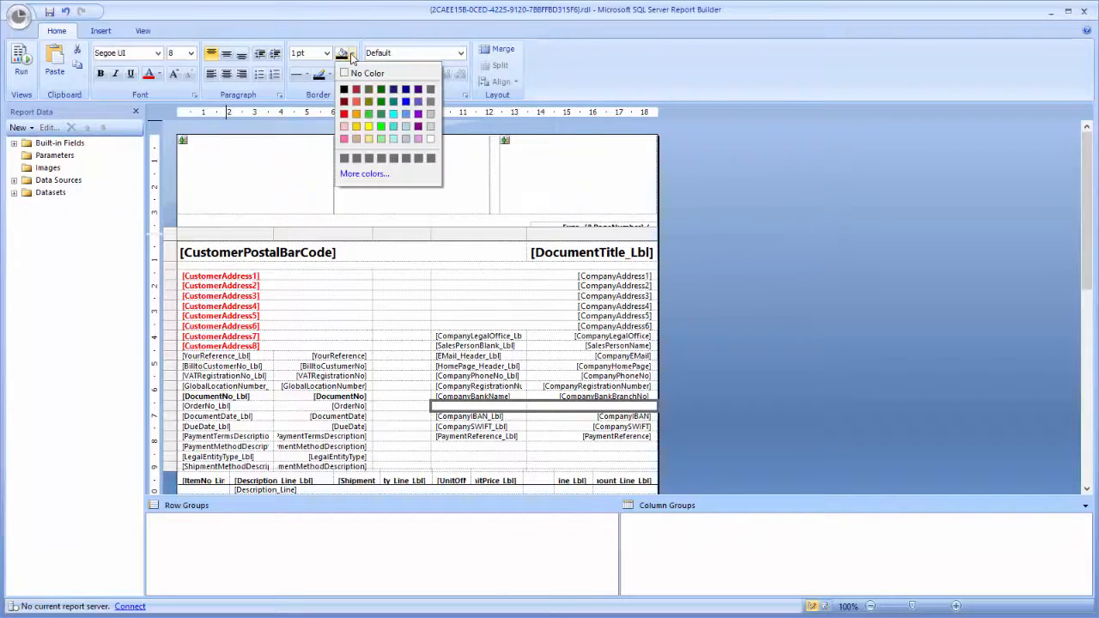
{"action": "left_click", "coordinate": [358, 114]}
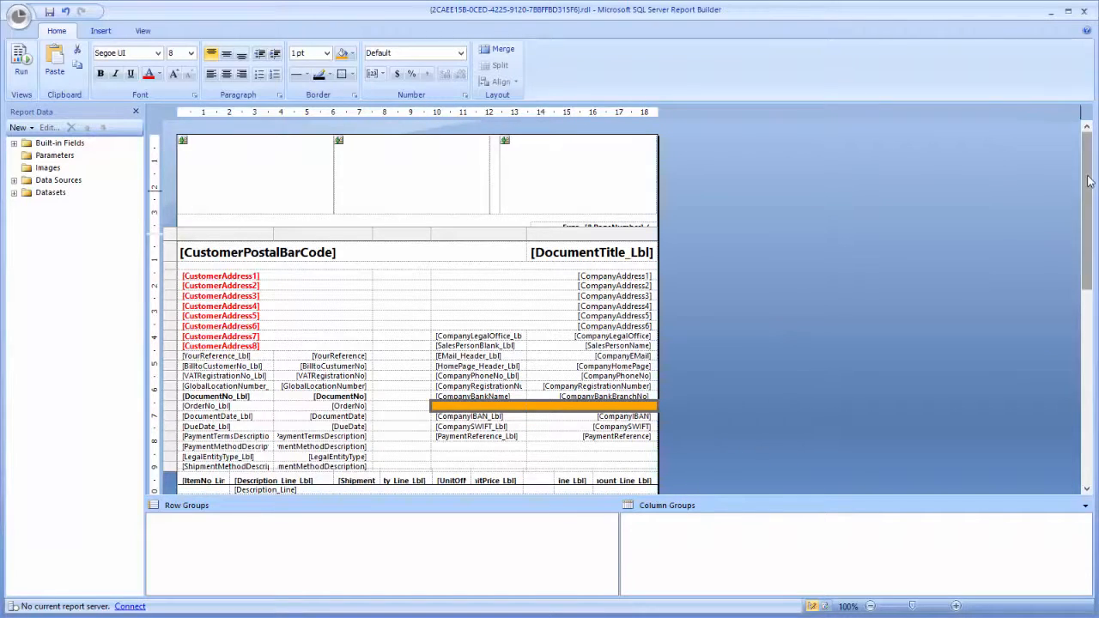
Step: Give the line table's header row a gray background and white font
{"action": "scroll", "coordinate": [1089, 178], "scroll_direction": "down", "scroll_amount": 3}
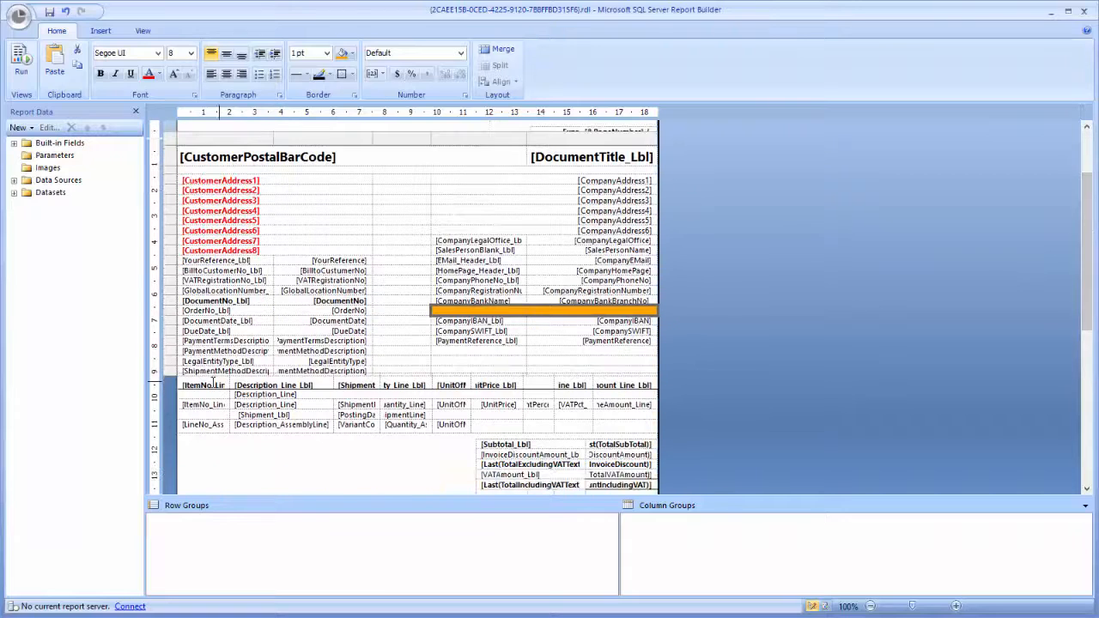
{"action": "left_click", "coordinate": [211, 385]}
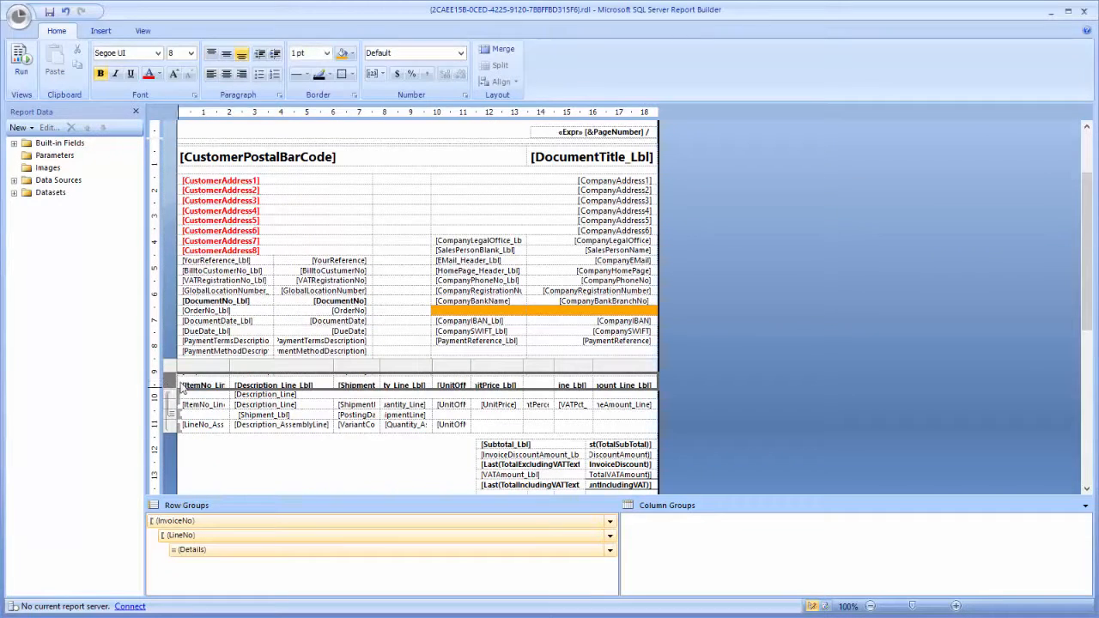
{"action": "left_click", "coordinate": [350, 53]}
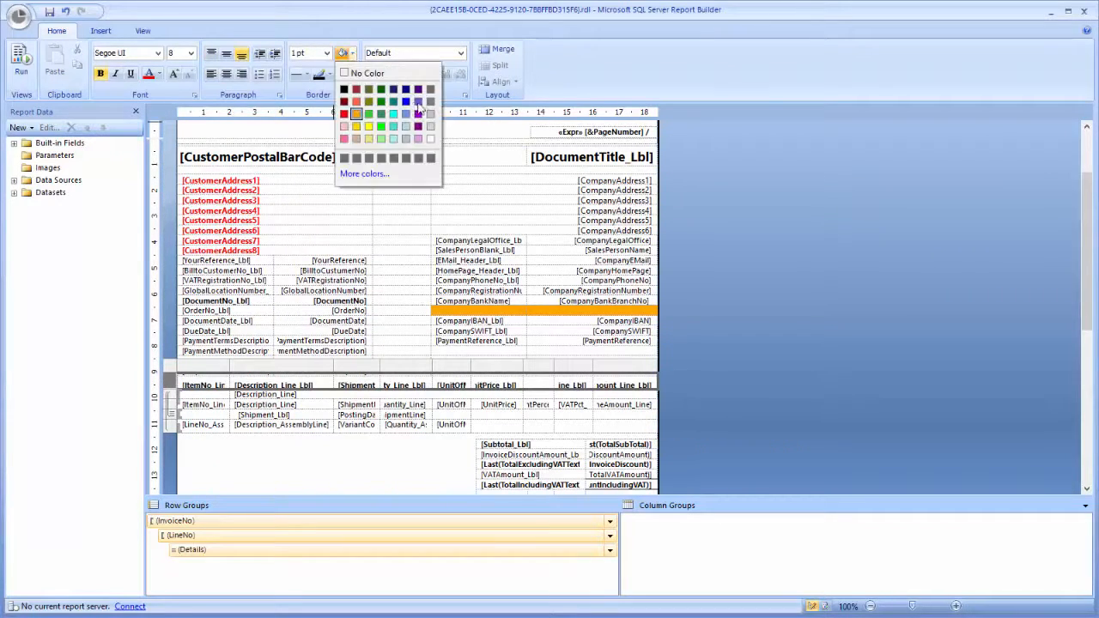
{"action": "left_click", "coordinate": [430, 113]}
{"action": "left_click", "coordinate": [159, 74]}
{"action": "left_click", "coordinate": [243, 147]}
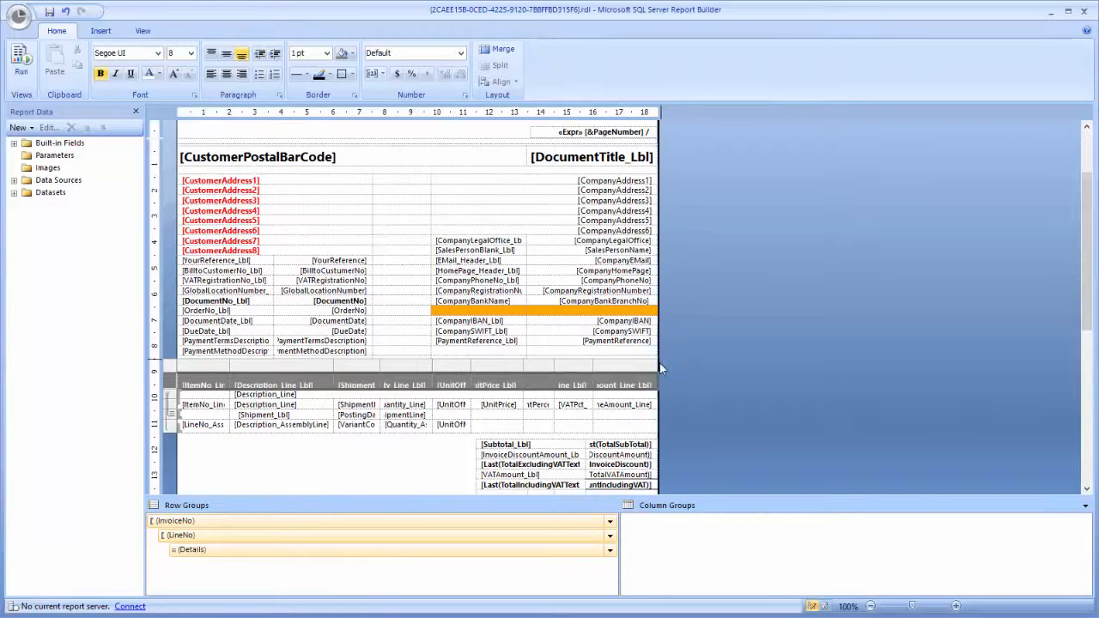
Step: Close Report Builder saving the changes and import the edited layout
{"action": "left_click", "coordinate": [1084, 11]}
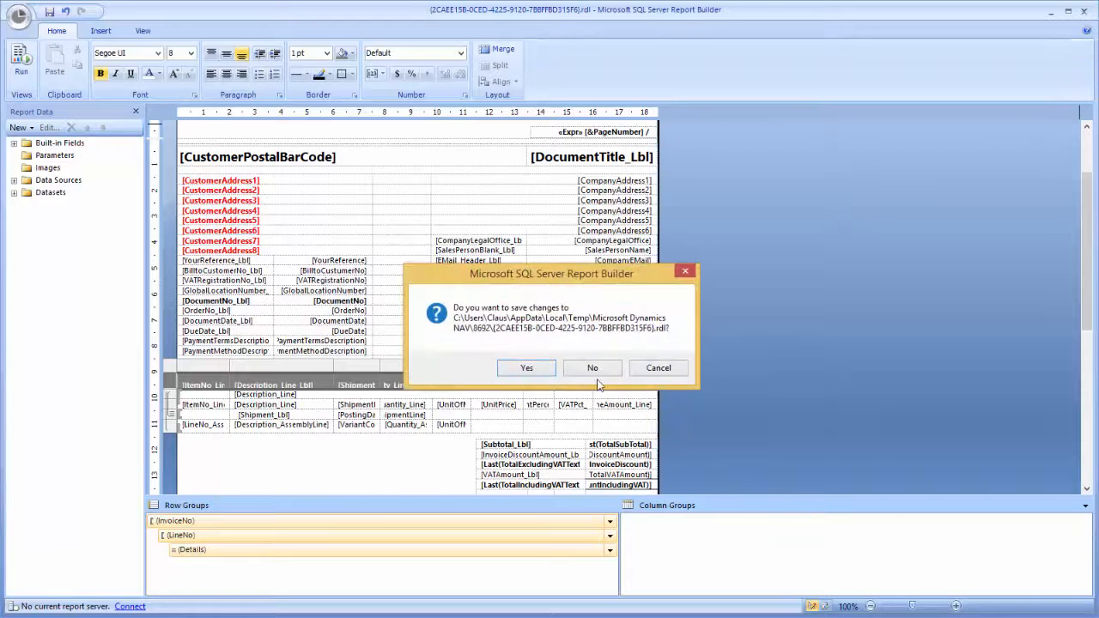
{"action": "left_click", "coordinate": [524, 369]}
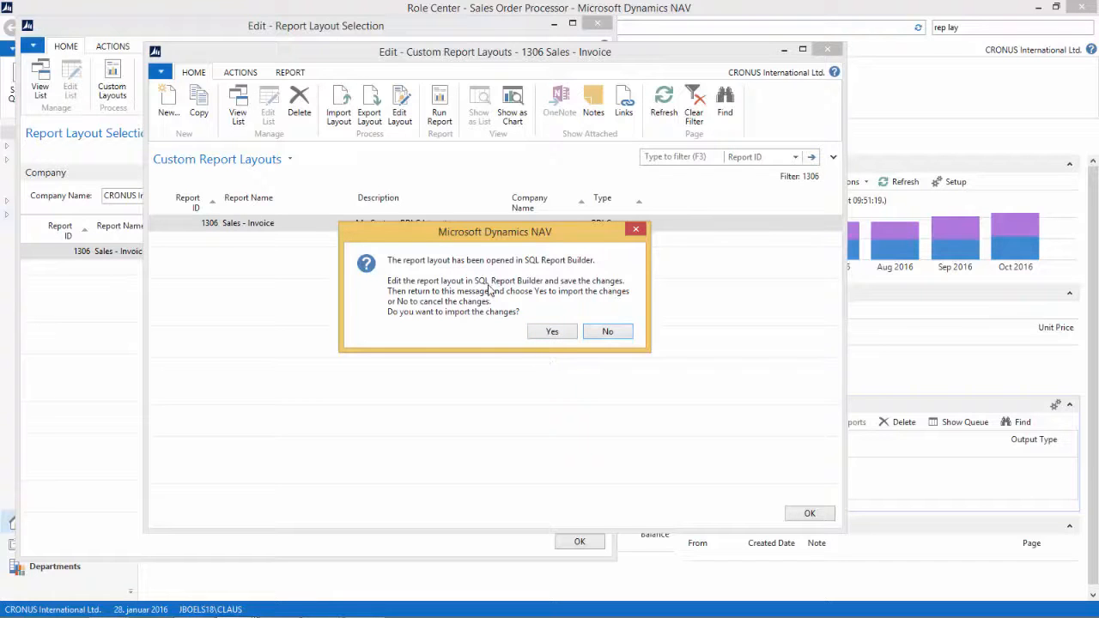
{"action": "left_click", "coordinate": [553, 335]}
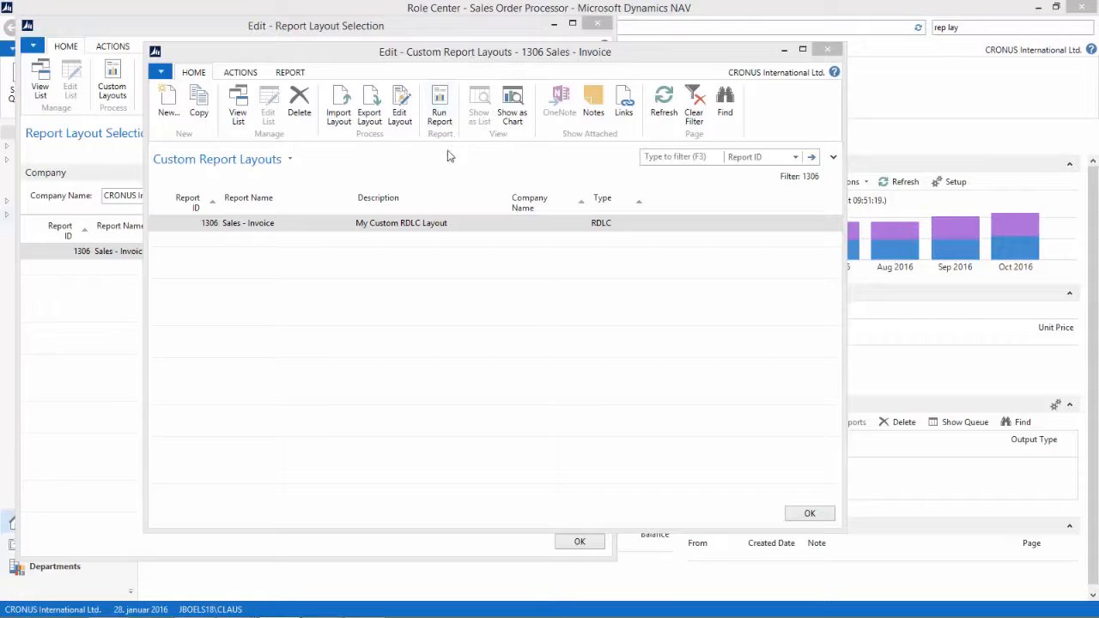
Step: Preview the Sales - Invoice report with the custom layout and close the preview
{"action": "left_click", "coordinate": [439, 100]}
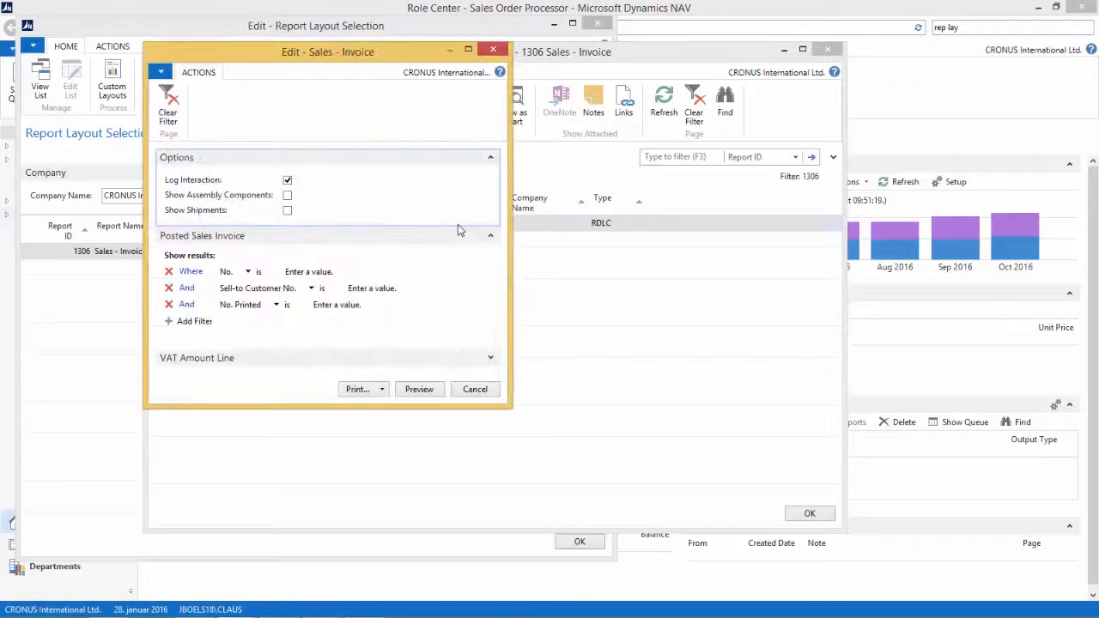
{"action": "left_click", "coordinate": [417, 387]}
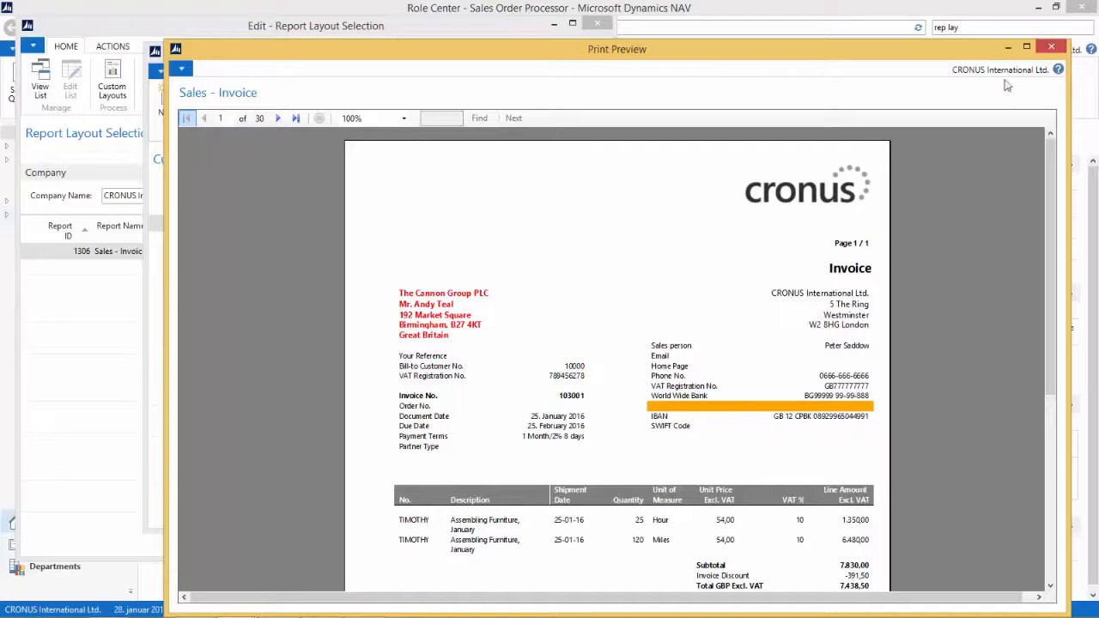
{"action": "left_click", "coordinate": [1059, 51]}
{"action": "left_click", "coordinate": [1049, 49]}
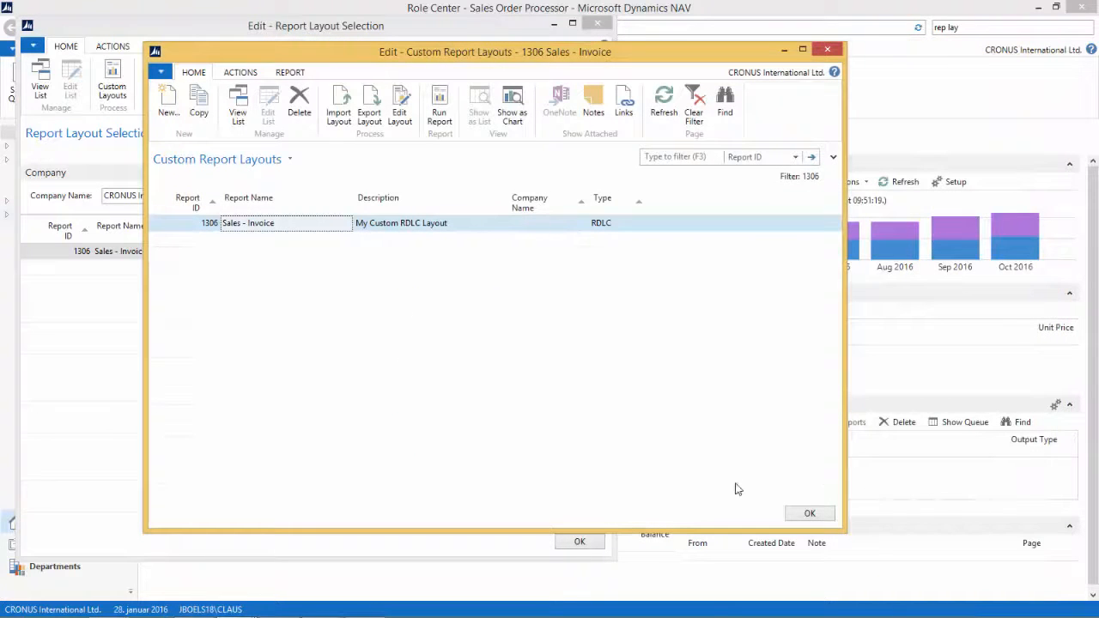
Step: Close the layout pages and open the Posted Sales Invoices list
{"action": "left_click", "coordinate": [822, 519]}
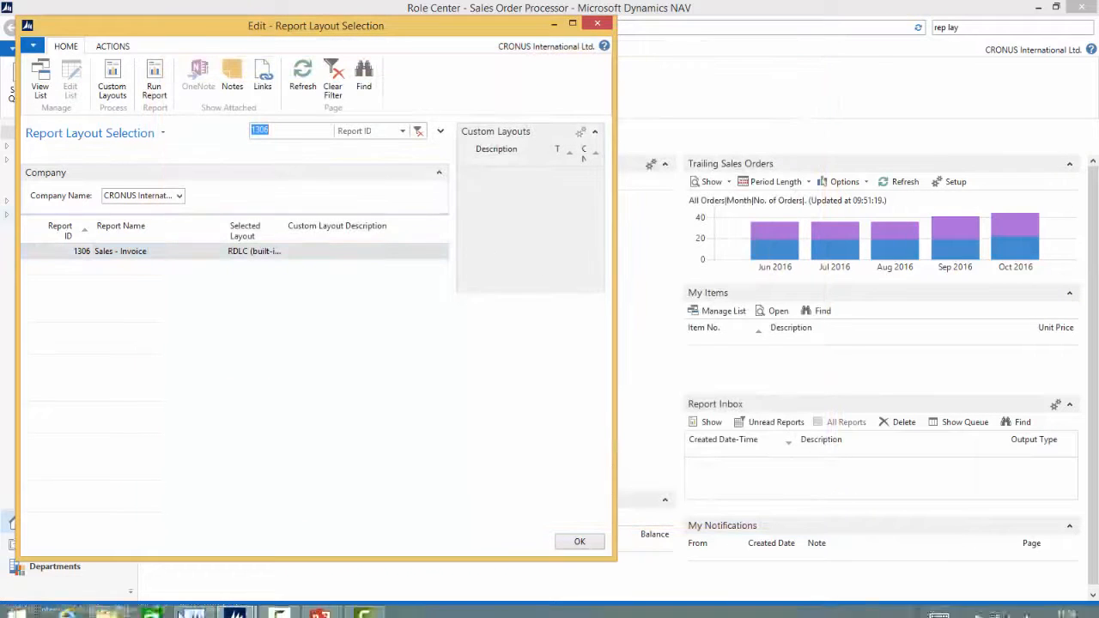
{"action": "key", "text": "Escape"}
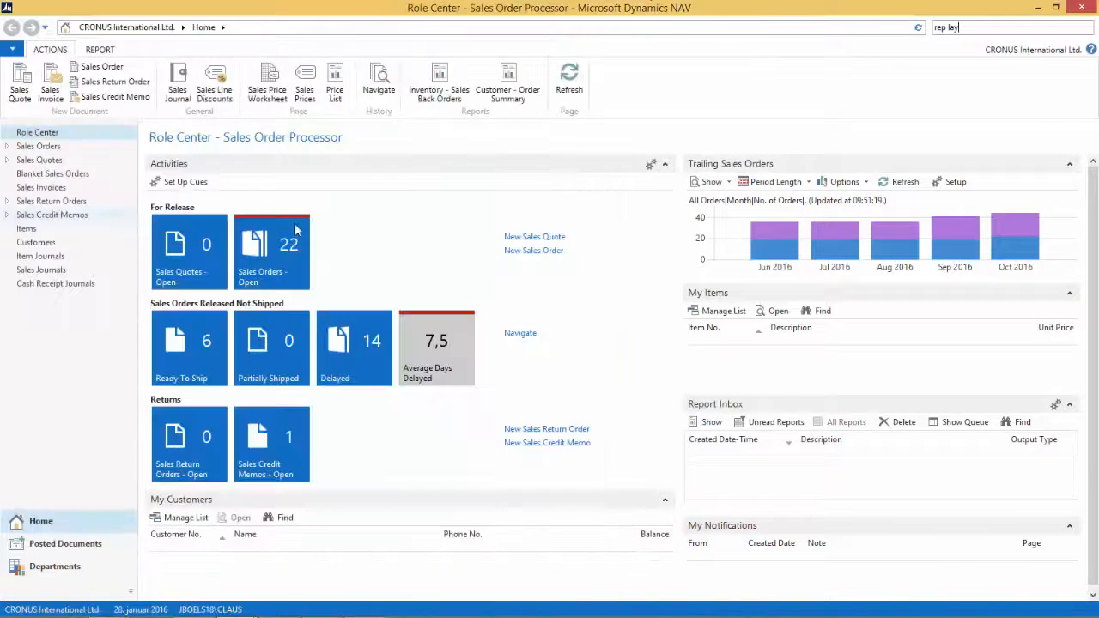
{"action": "left_click", "coordinate": [60, 545]}
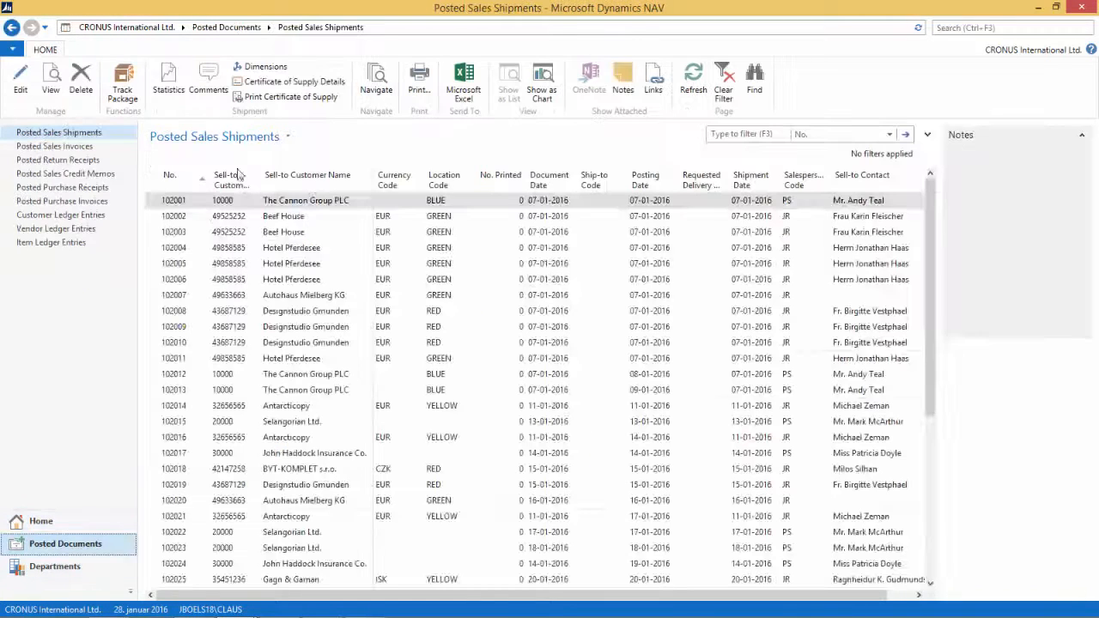
{"action": "left_click", "coordinate": [281, 222]}
{"action": "left_click", "coordinate": [39, 146]}
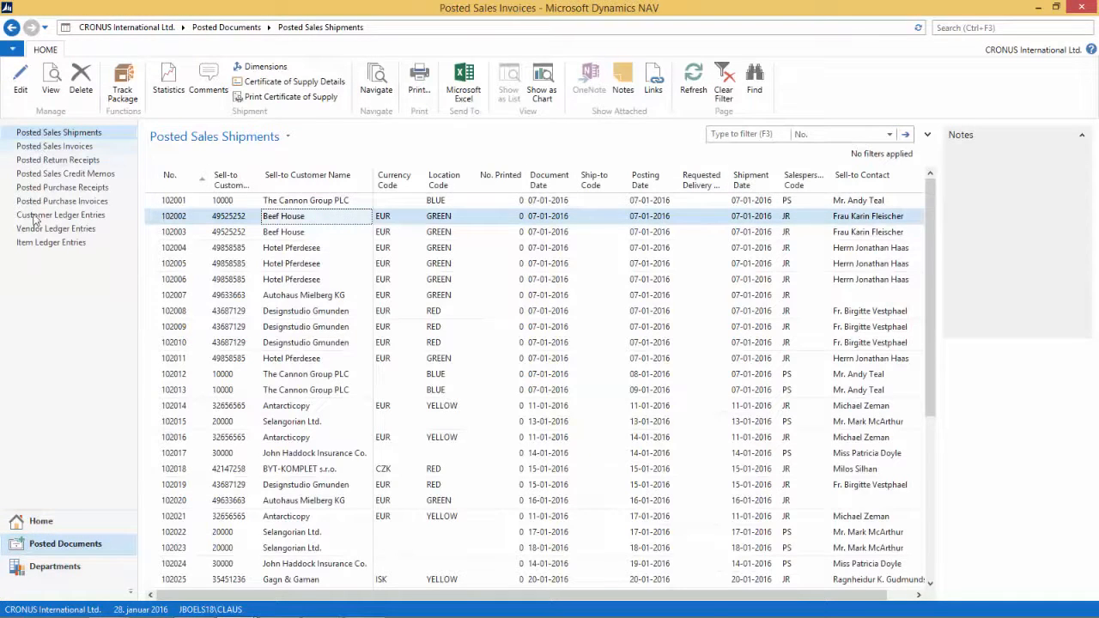
{"action": "left_click", "coordinate": [310, 234]}
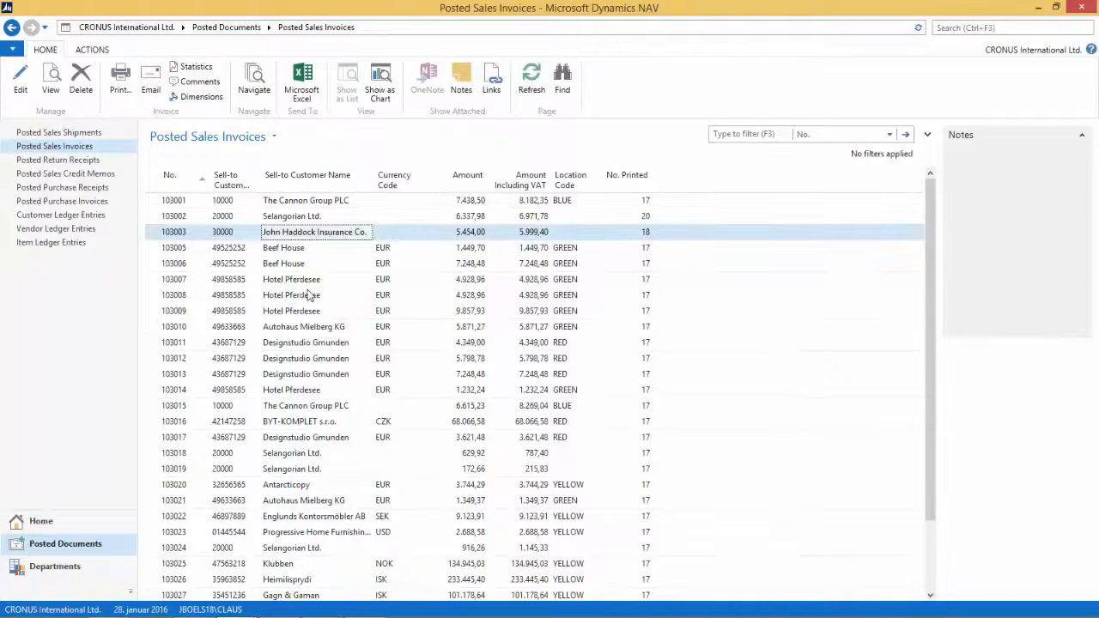
Step: Print-preview the Sales - Invoice for posted invoice 103003 and close the preview
{"action": "left_click", "coordinate": [120, 79]}
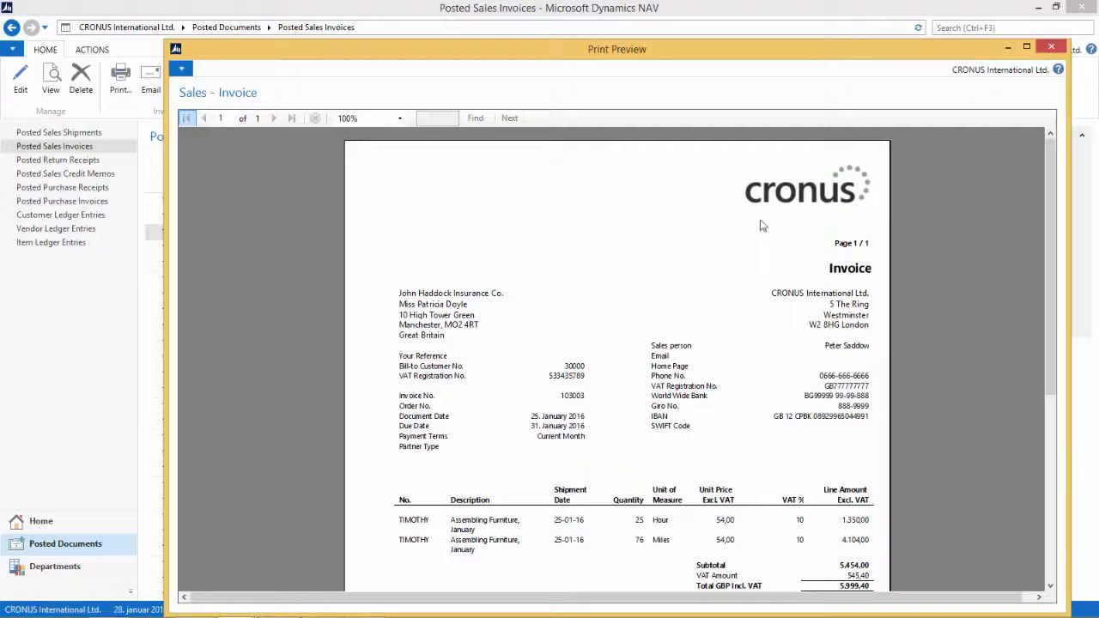
{"action": "left_click", "coordinate": [1051, 47]}
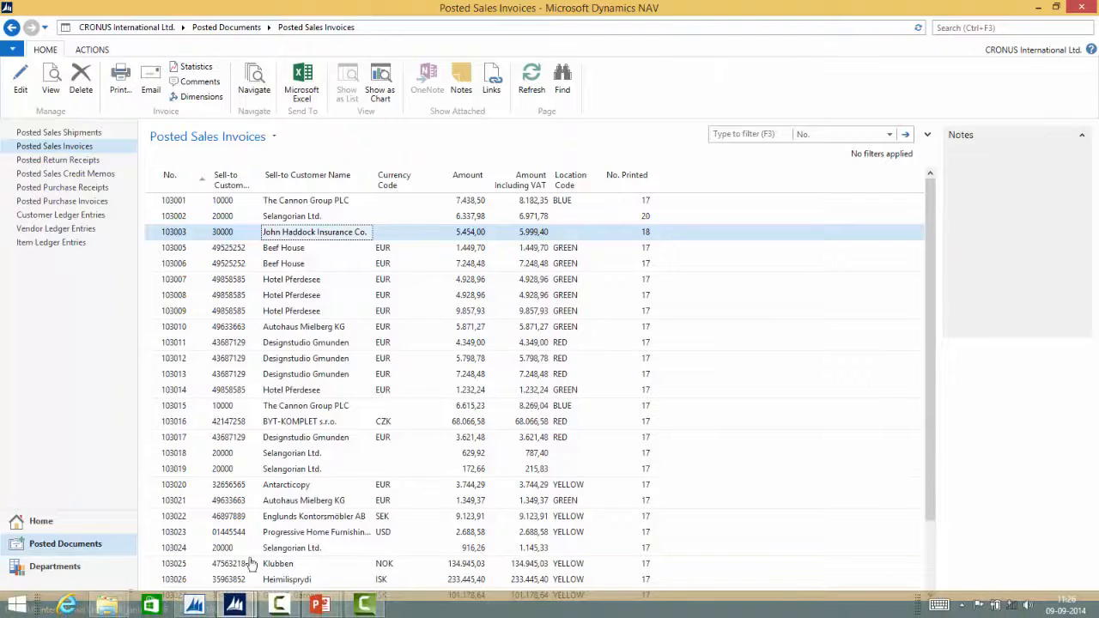
Step: Switch to the Report Layout Selection window and set report 1306's selected layout to Custom Layout, choosing My Custom RDLC Layout
{"action": "left_click", "coordinate": [235, 605]}
{"action": "left_click", "coordinate": [293, 541]}
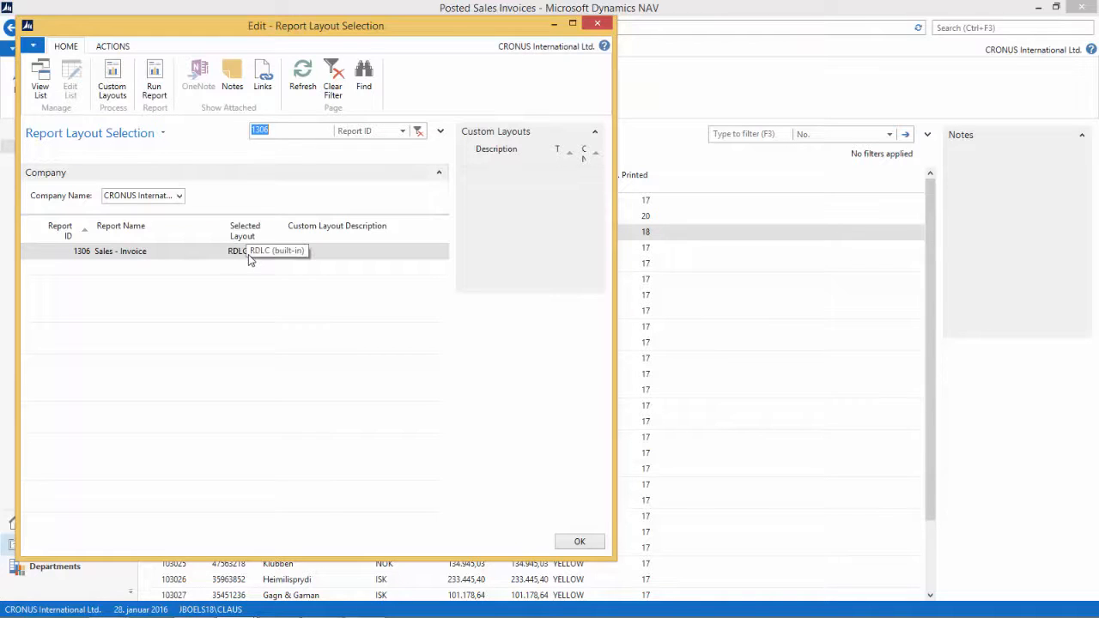
{"action": "left_click", "coordinate": [285, 255]}
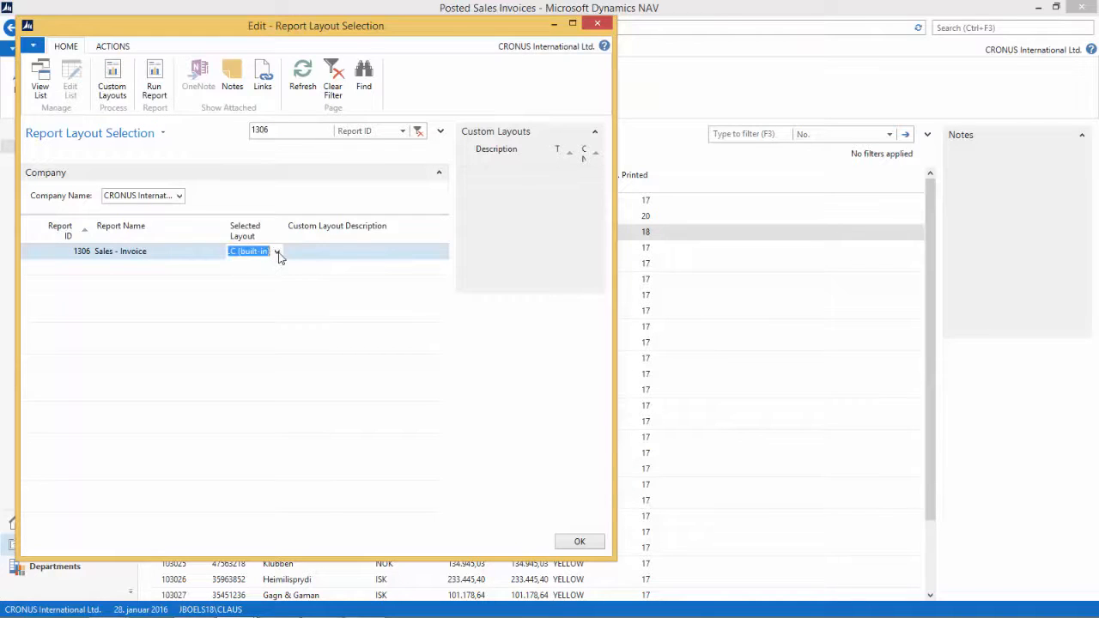
{"action": "left_click", "coordinate": [278, 252]}
{"action": "left_click", "coordinate": [259, 304]}
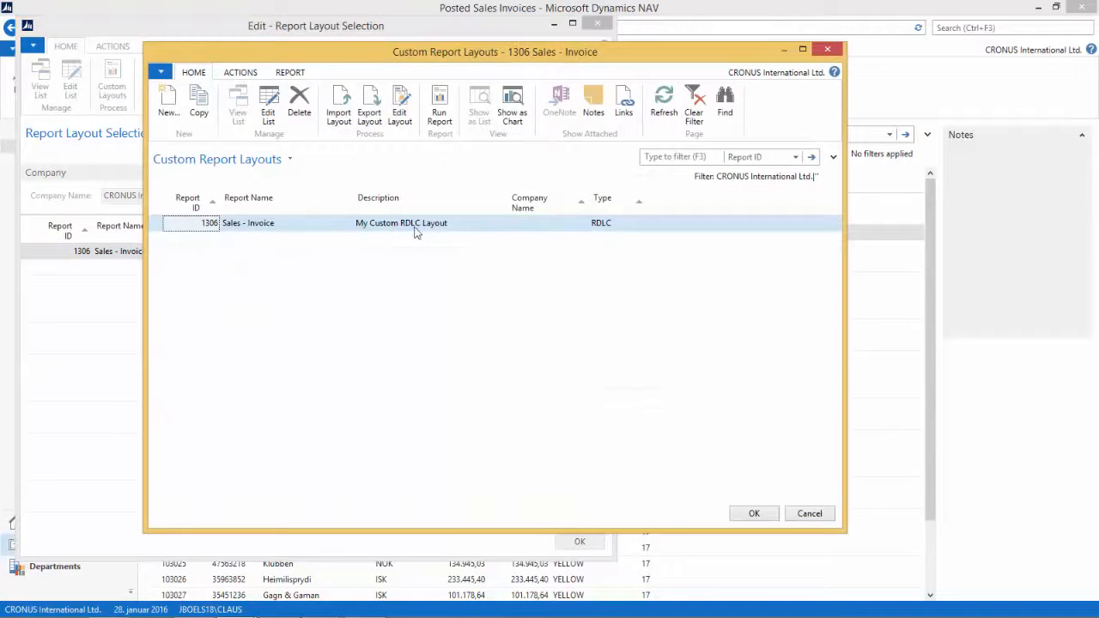
{"action": "left_click", "coordinate": [756, 514]}
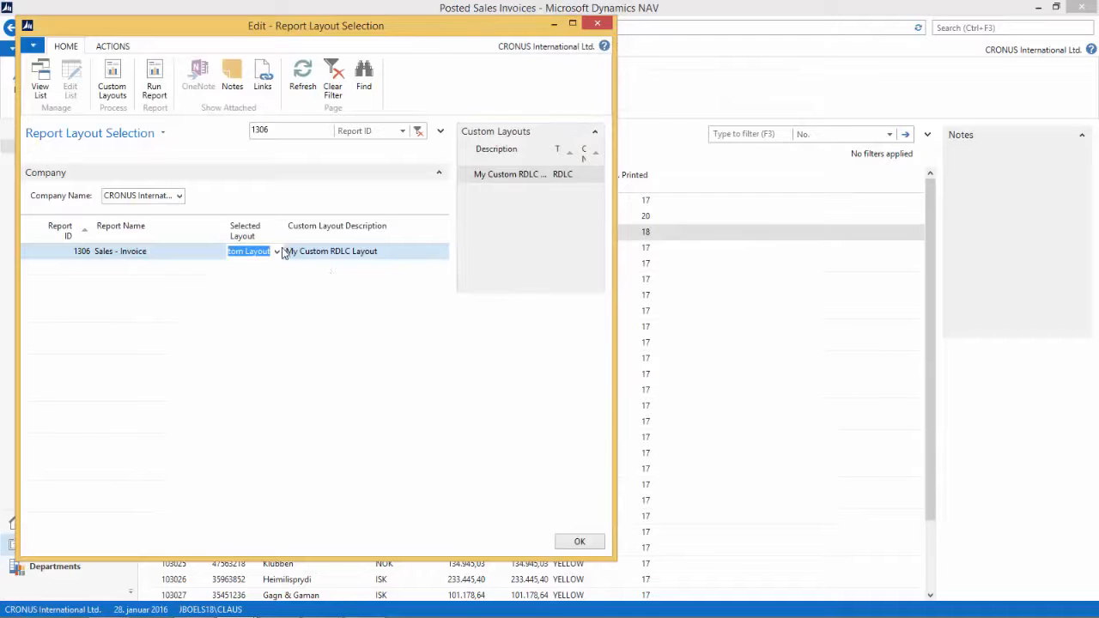
{"action": "left_click", "coordinate": [577, 542]}
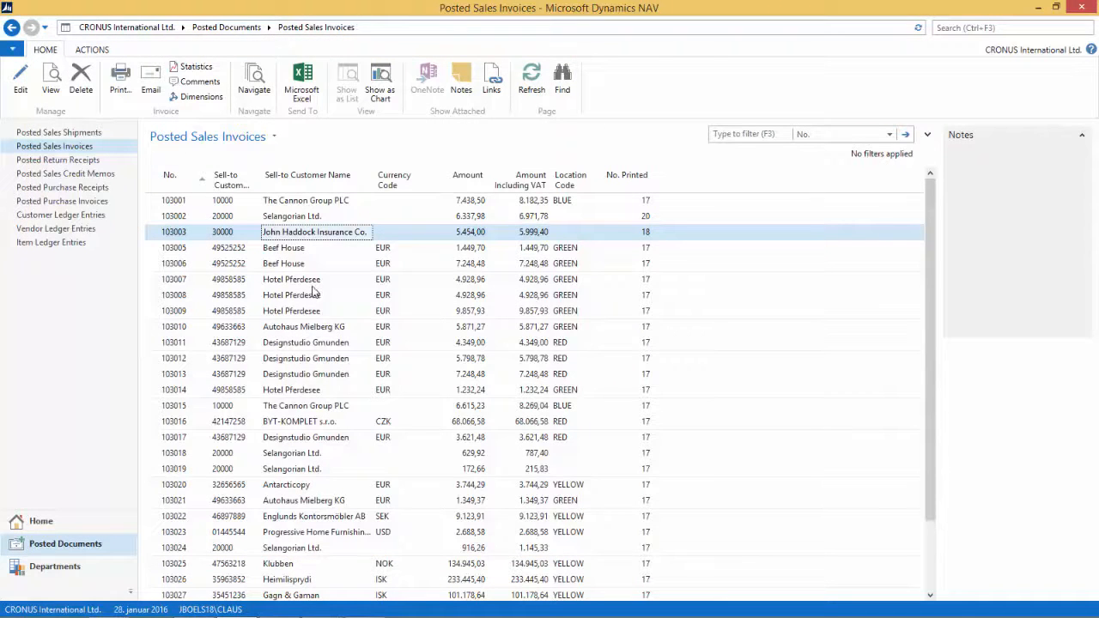
Step: Print-preview posted invoice 103003 again to check the custom layout
{"action": "left_click", "coordinate": [120, 79]}
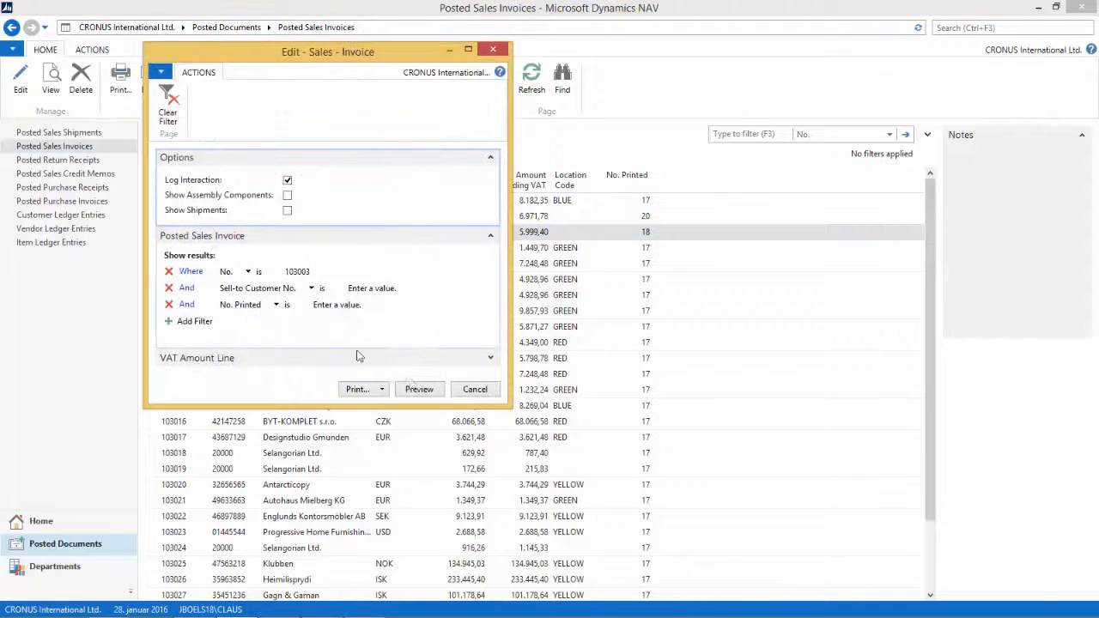
{"action": "left_click", "coordinate": [422, 388]}
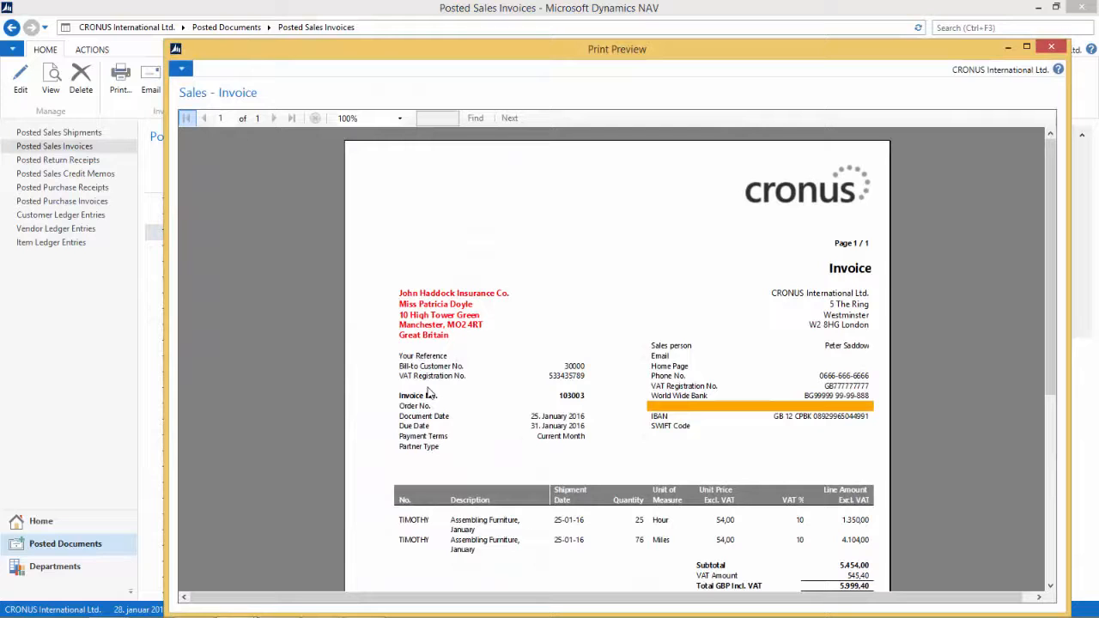